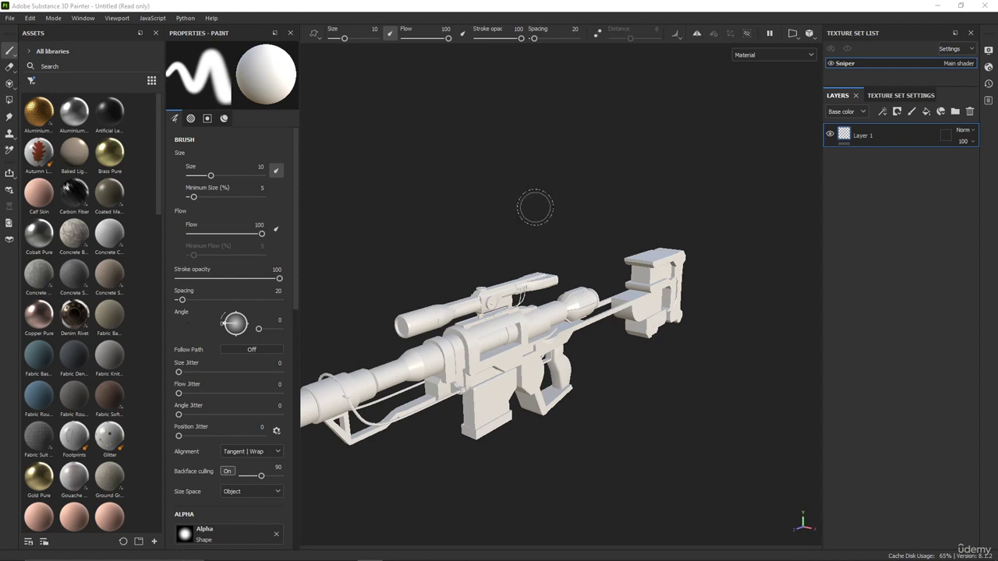
Inspect the rifle model, showing the 3D and 2D views side by side to examine its UV layout
{"action": "left_click_drag", "start_coordinate": [534, 208], "coordinate": [561, 172], "text": "alt"}
{"action": "scroll", "coordinate": [572, 167], "scroll_direction": "up", "scroll_amount": 4}
{"action": "scroll", "coordinate": [514, 162], "scroll_direction": "down", "scroll_amount": 5}
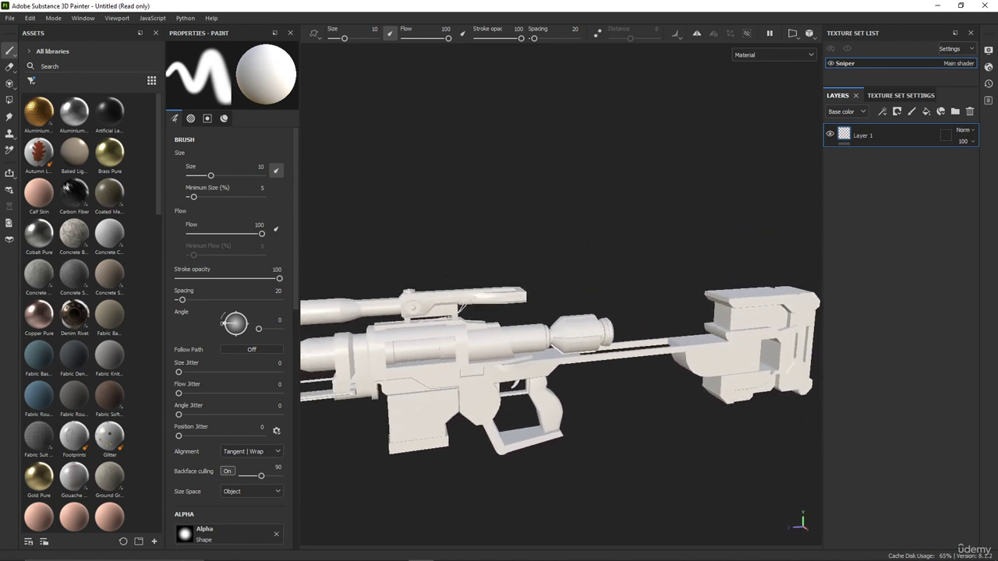
{"action": "scroll", "coordinate": [570, 239], "scroll_direction": "up", "scroll_amount": 3}
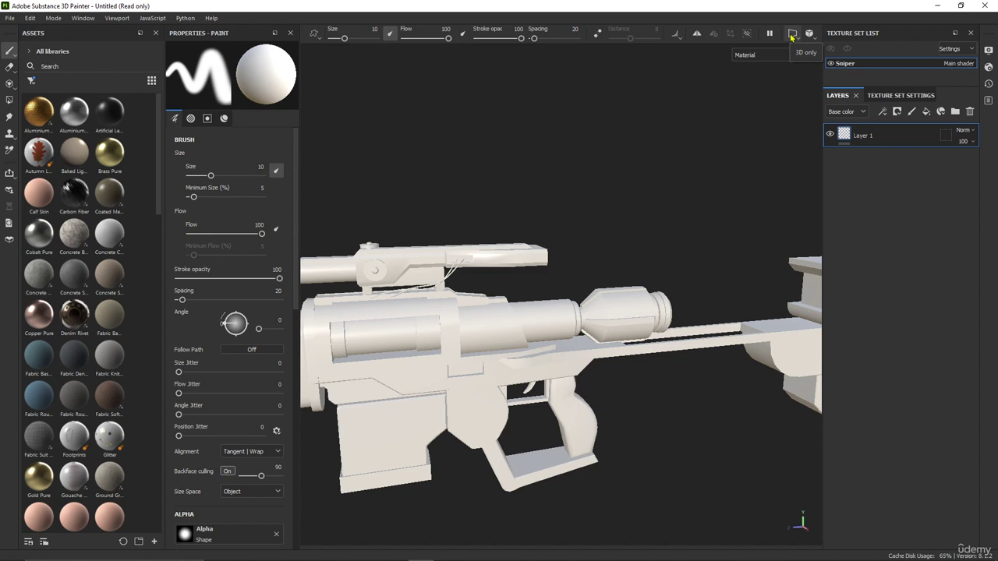
{"action": "left_click", "coordinate": [792, 37]}
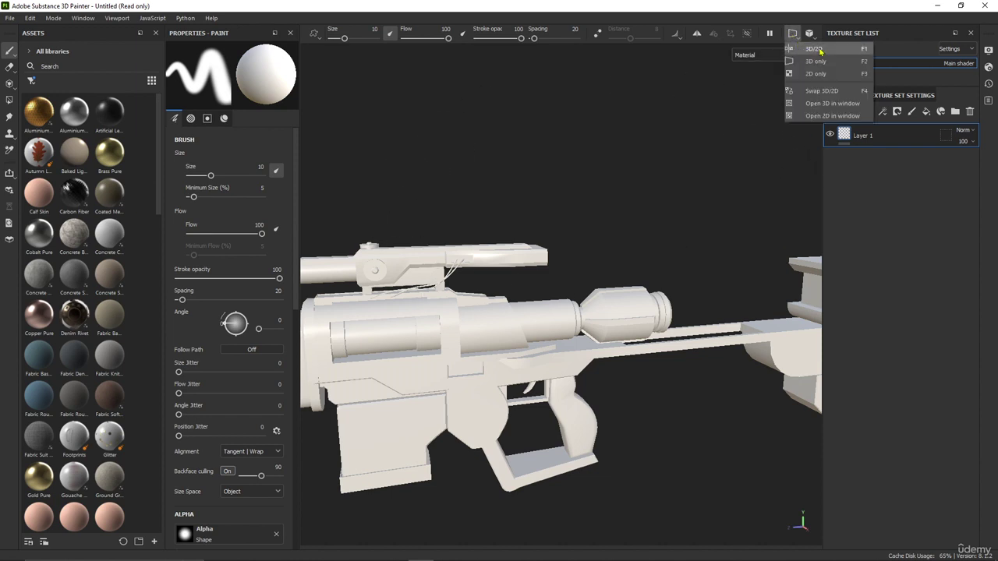
{"action": "left_click", "coordinate": [815, 49]}
{"action": "scroll", "coordinate": [417, 190], "scroll_direction": "down", "scroll_amount": 4}
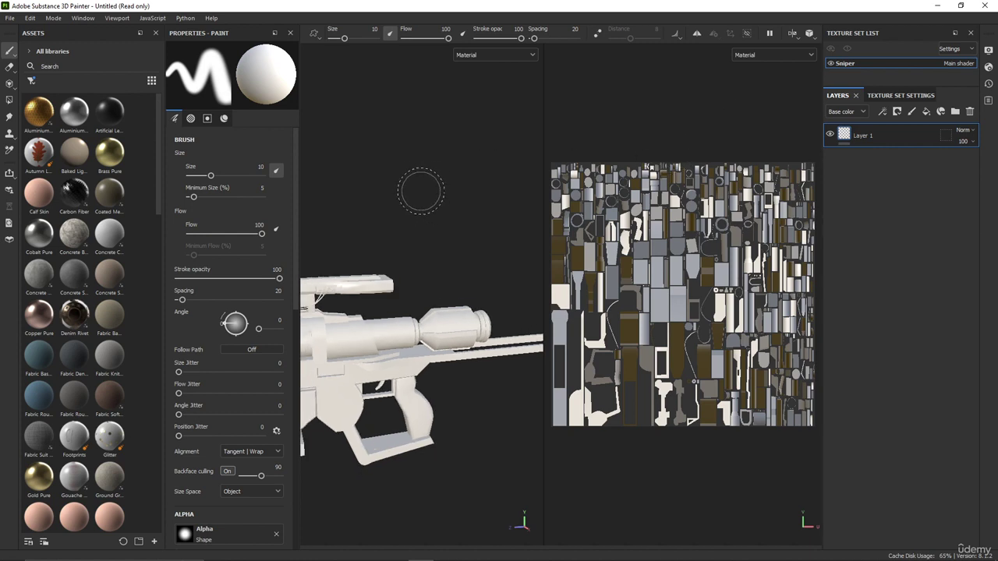
{"action": "left_click_drag", "start_coordinate": [526, 165], "coordinate": [517, 107], "text": "alt"}
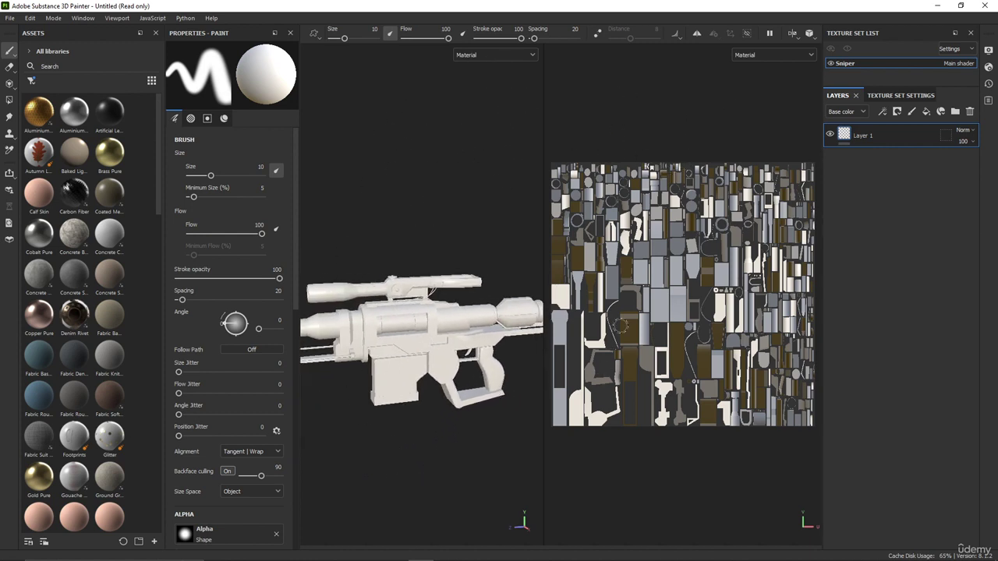
{"action": "scroll", "coordinate": [672, 269], "scroll_direction": "up", "scroll_amount": 2}
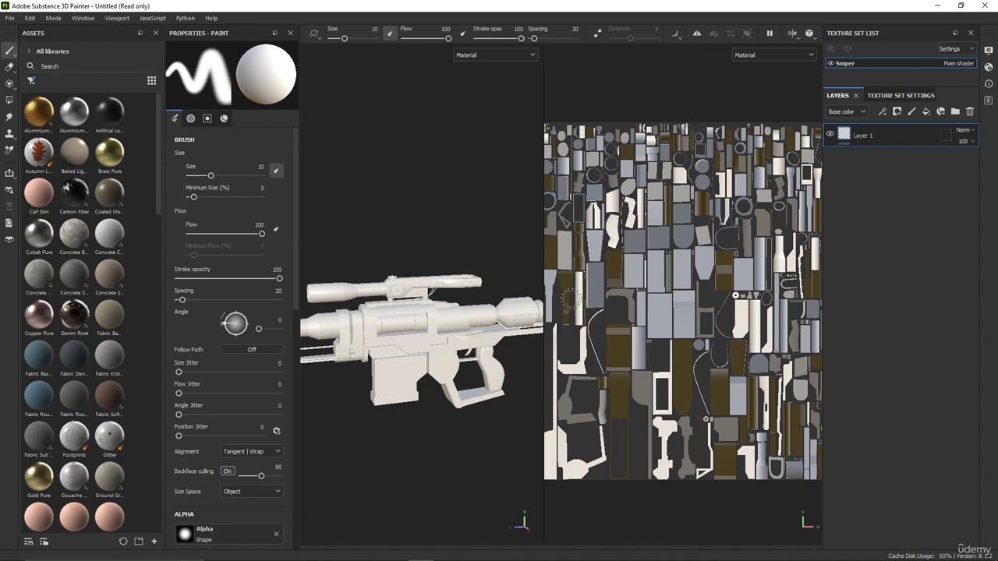
{"action": "scroll", "coordinate": [618, 220], "scroll_direction": "up", "scroll_amount": 1}
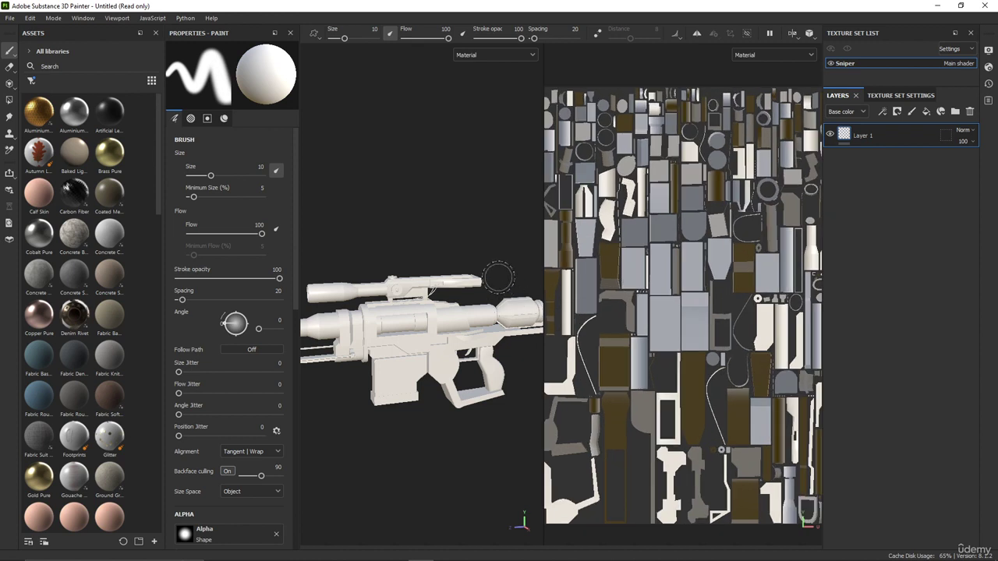
Show only the 2D view of the rifle's UV layout, and return to the 3D-only view
{"action": "left_click", "coordinate": [792, 33]}
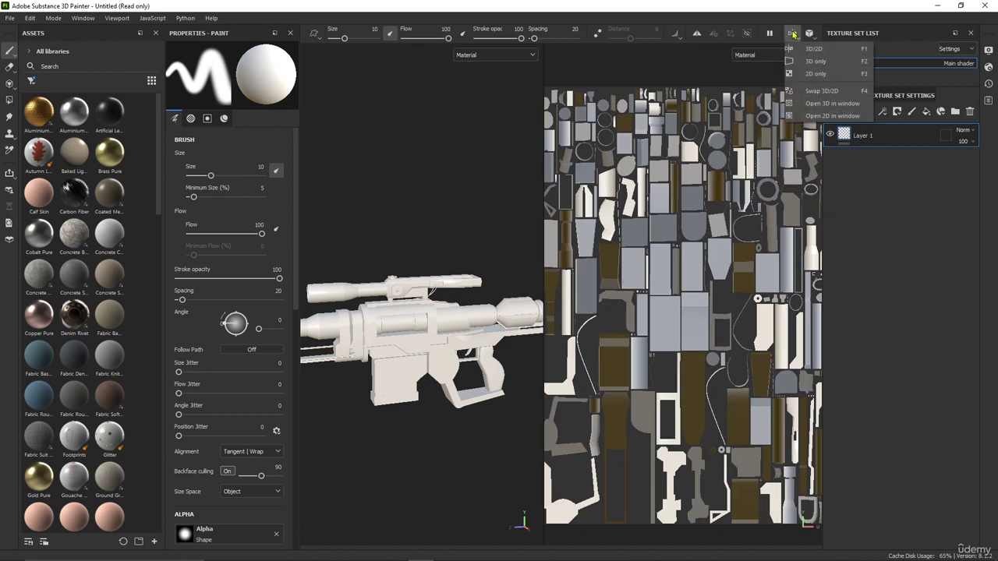
{"action": "left_click", "coordinate": [816, 74]}
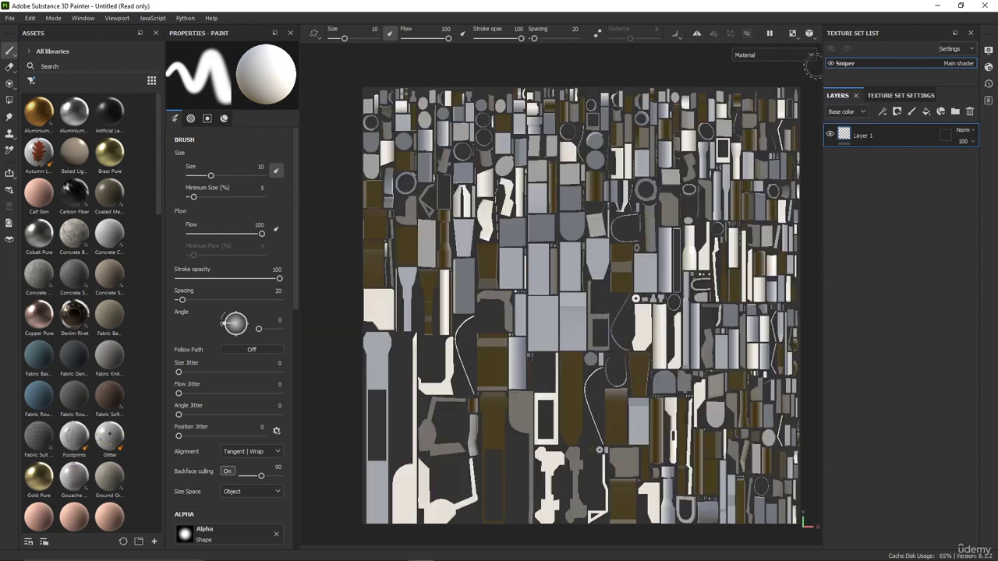
{"action": "left_click", "coordinate": [792, 34]}
{"action": "left_click", "coordinate": [816, 61]}
Bring up the 2D-only view again, swap it for the 3D view and look over the rifle
{"action": "left_click", "coordinate": [792, 33]}
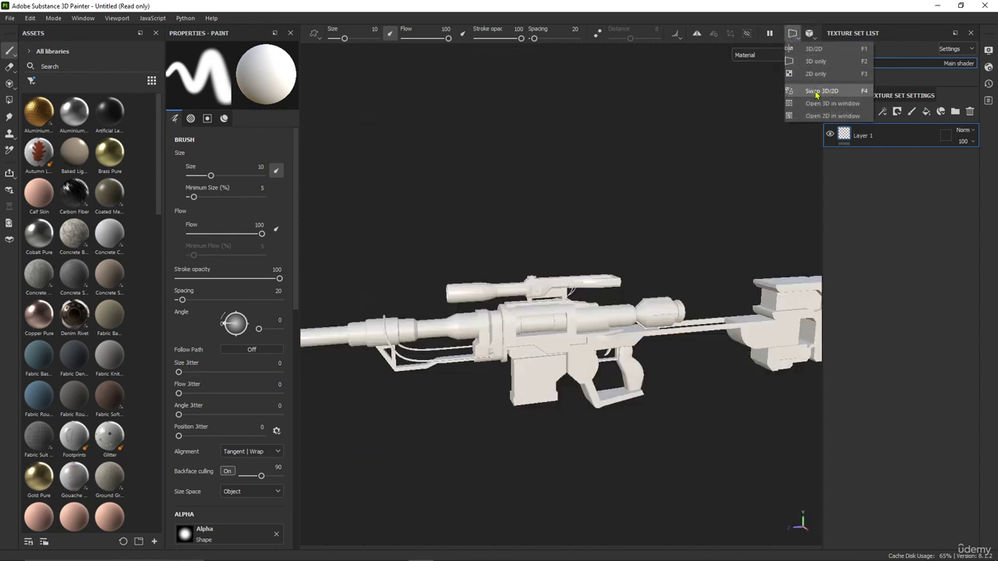
{"action": "left_click", "coordinate": [815, 74]}
{"action": "left_click", "coordinate": [790, 36]}
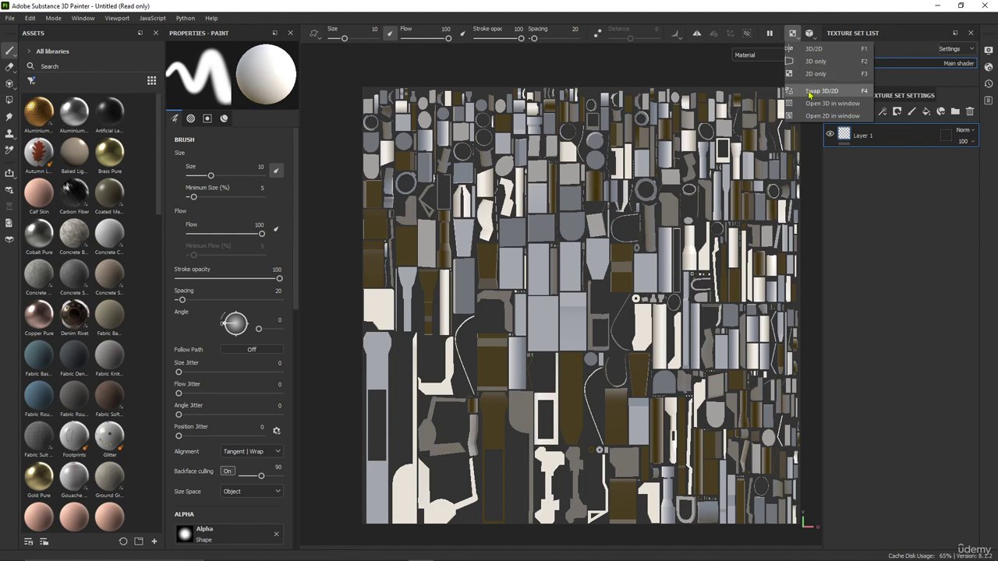
{"action": "left_click", "coordinate": [811, 91]}
{"action": "scroll", "coordinate": [642, 239], "scroll_direction": "up", "scroll_amount": 3}
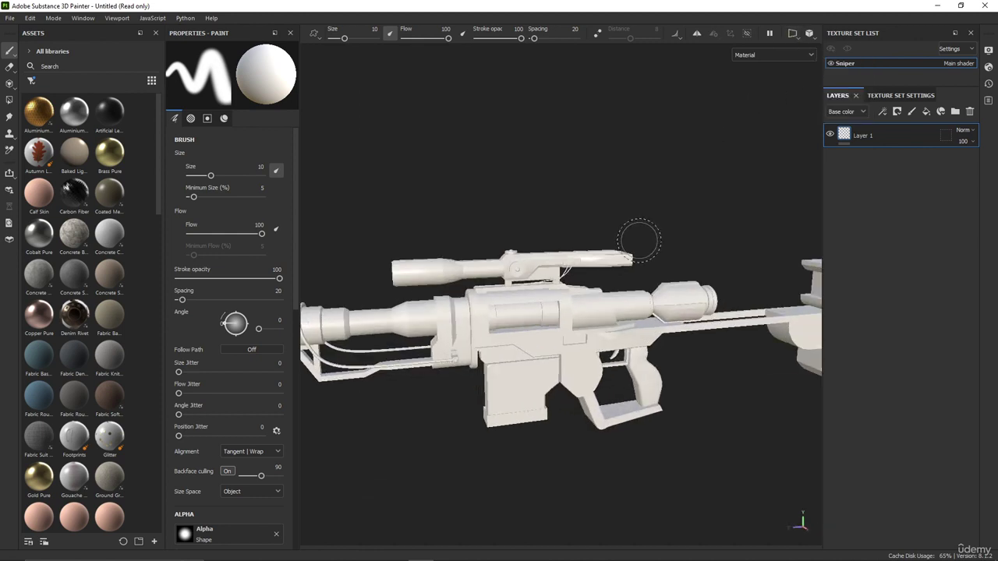
{"action": "mouse_move", "coordinate": [582, 211]}
{"action": "left_mouse_down", "text": "alt"}
{"action": "mouse_move", "coordinate": [641, 203]}
{"action": "mouse_move", "coordinate": [635, 172]}
{"action": "mouse_move", "coordinate": [645, 204]}
{"action": "mouse_move", "coordinate": [660, 192]}
{"action": "mouse_move", "coordinate": [646, 194]}
{"action": "mouse_move", "coordinate": [656, 163]}
{"action": "left_mouse_up", "text": "alt"}
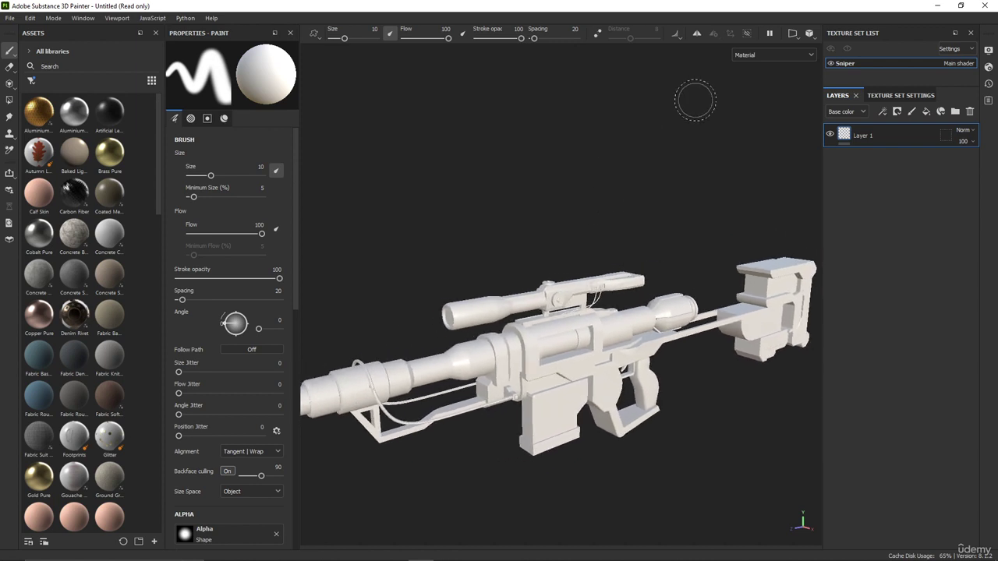
Turn on mirror symmetry for painting, review its settings on the rifle, and switch it off
{"action": "left_click", "coordinate": [697, 34]}
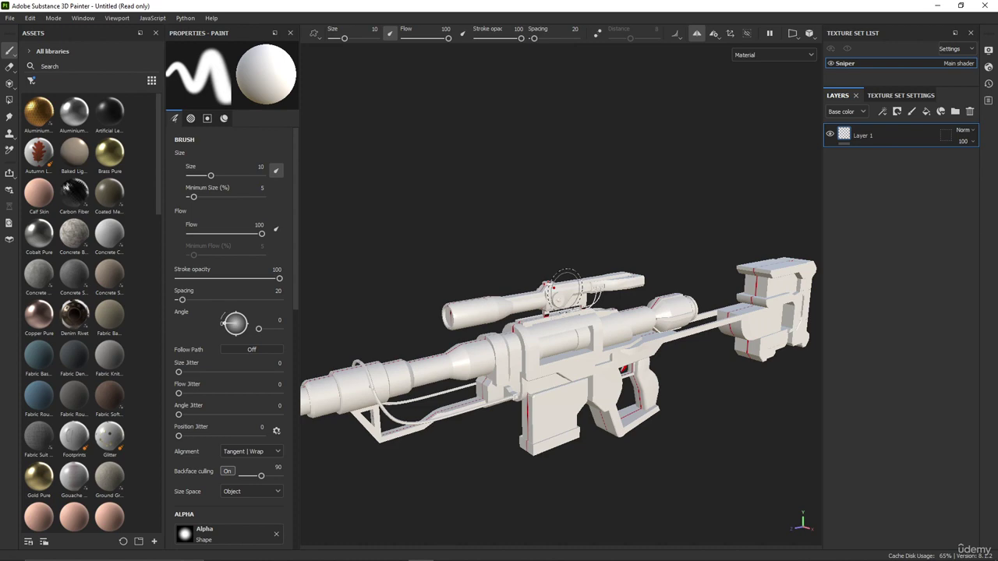
{"action": "mouse_move", "coordinate": [564, 292]}
{"action": "left_mouse_down", "text": "alt"}
{"action": "mouse_move", "coordinate": [675, 283]}
{"action": "mouse_move", "coordinate": [671, 297]}
{"action": "mouse_move", "coordinate": [592, 295]}
{"action": "mouse_move", "coordinate": [604, 290]}
{"action": "mouse_move", "coordinate": [618, 288]}
{"action": "mouse_move", "coordinate": [570, 322]}
{"action": "mouse_move", "coordinate": [662, 325]}
{"action": "mouse_move", "coordinate": [622, 345]}
{"action": "mouse_move", "coordinate": [556, 351]}
{"action": "mouse_move", "coordinate": [487, 330]}
{"action": "mouse_move", "coordinate": [573, 251]}
{"action": "left_mouse_up", "text": "alt"}
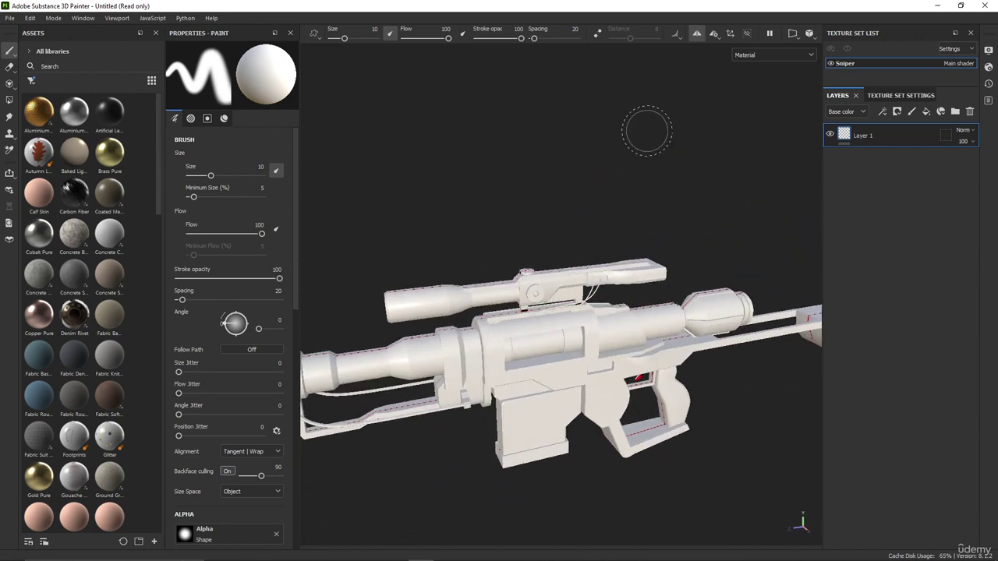
{"action": "left_click", "coordinate": [714, 35]}
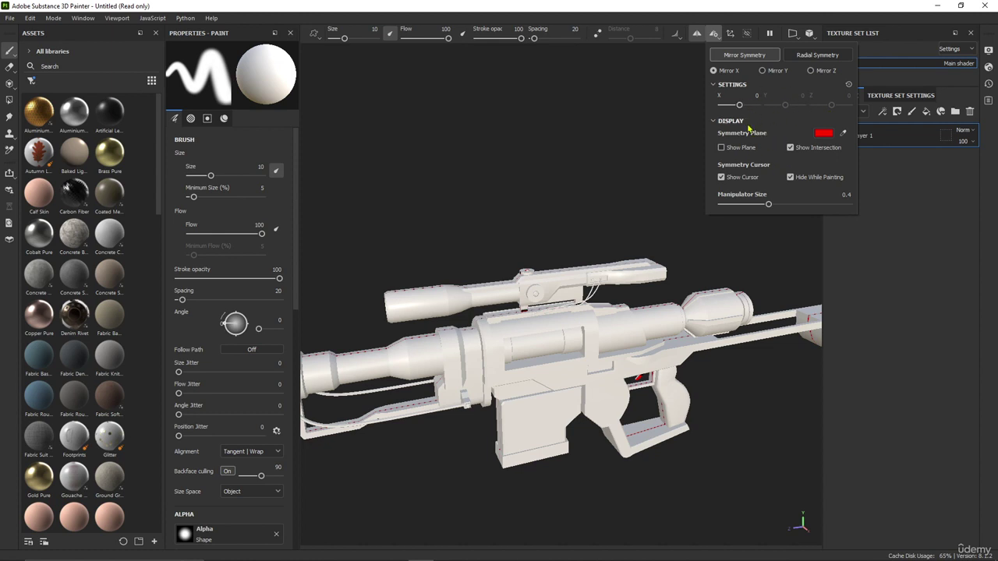
{"action": "left_click", "coordinate": [712, 36]}
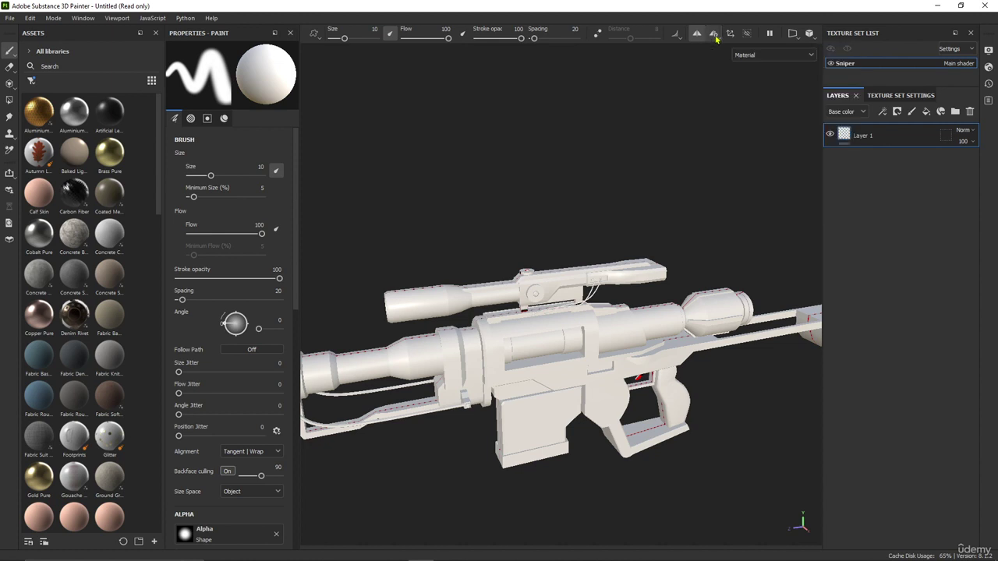
{"action": "left_click_drag", "start_coordinate": [575, 199], "coordinate": [579, 160], "text": "alt"}
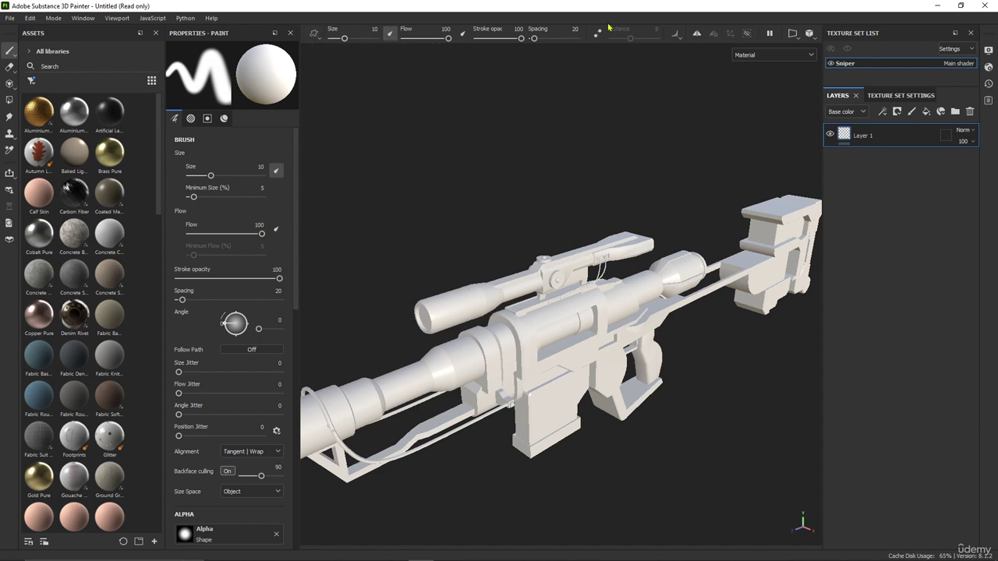
{"action": "mouse_move", "coordinate": [546, 110]}
{"action": "left_mouse_down", "text": "alt"}
{"action": "mouse_move", "coordinate": [485, 151]}
{"action": "mouse_move", "coordinate": [486, 128]}
{"action": "mouse_move", "coordinate": [513, 145]}
{"action": "mouse_move", "coordinate": [476, 136]}
{"action": "mouse_move", "coordinate": [575, 172]}
{"action": "mouse_move", "coordinate": [583, 165]}
{"action": "left_mouse_up", "text": "alt"}
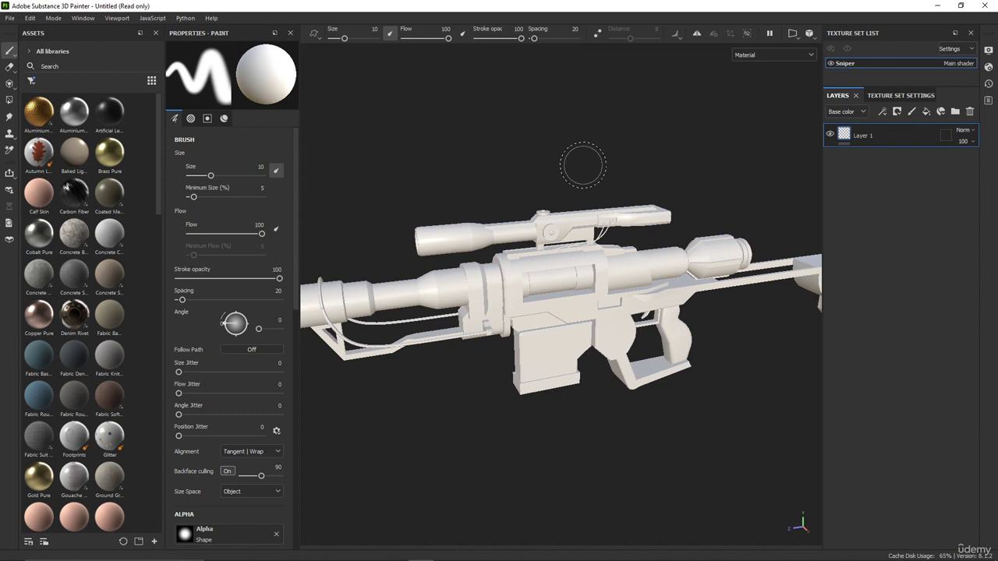
Add an Ambient occlusion channel to the Sniper texture set
{"action": "left_click", "coordinate": [895, 97]}
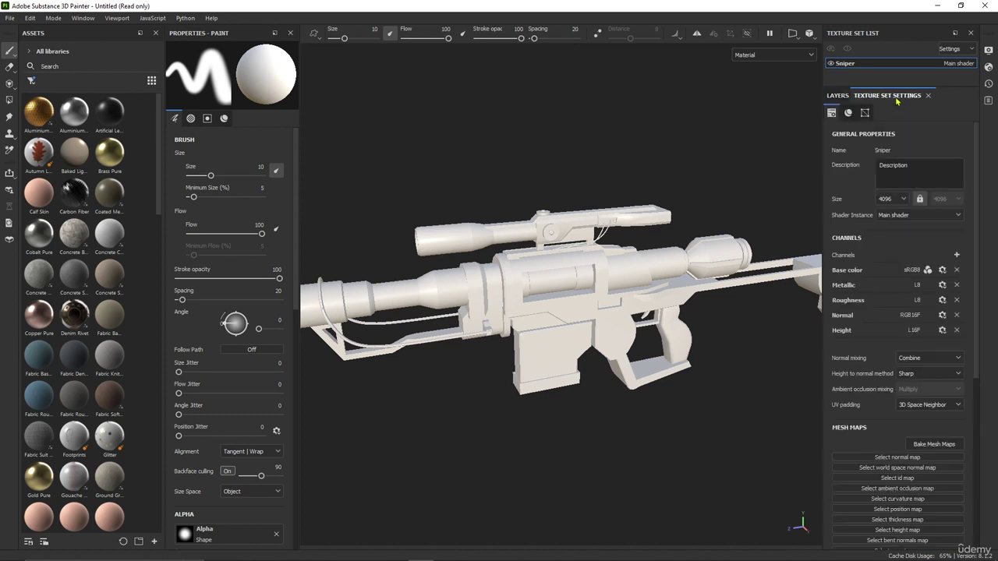
{"action": "left_click_drag", "start_coordinate": [891, 86], "coordinate": [890, 105]}
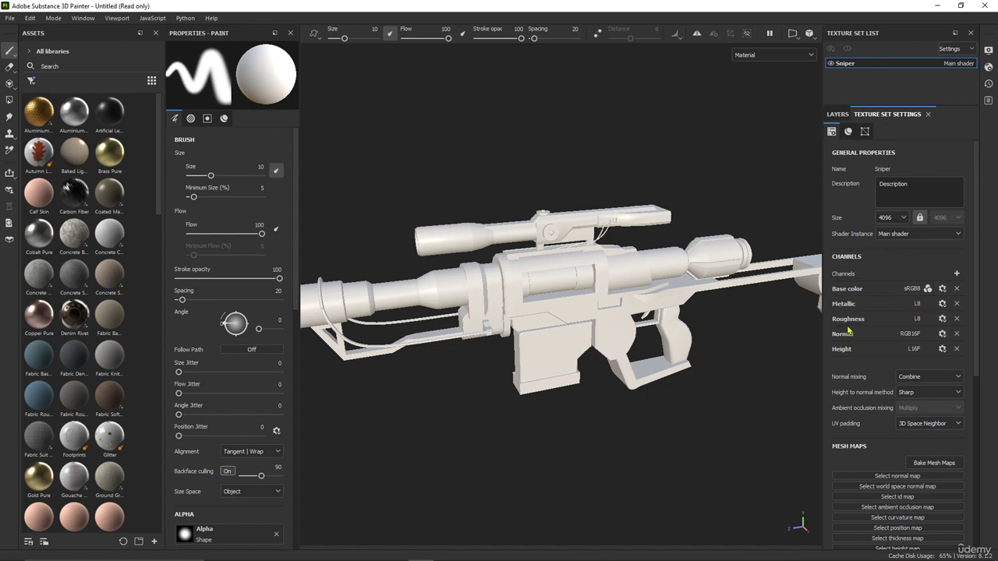
{"action": "scroll", "coordinate": [850, 276], "scroll_direction": "down", "scroll_amount": 1}
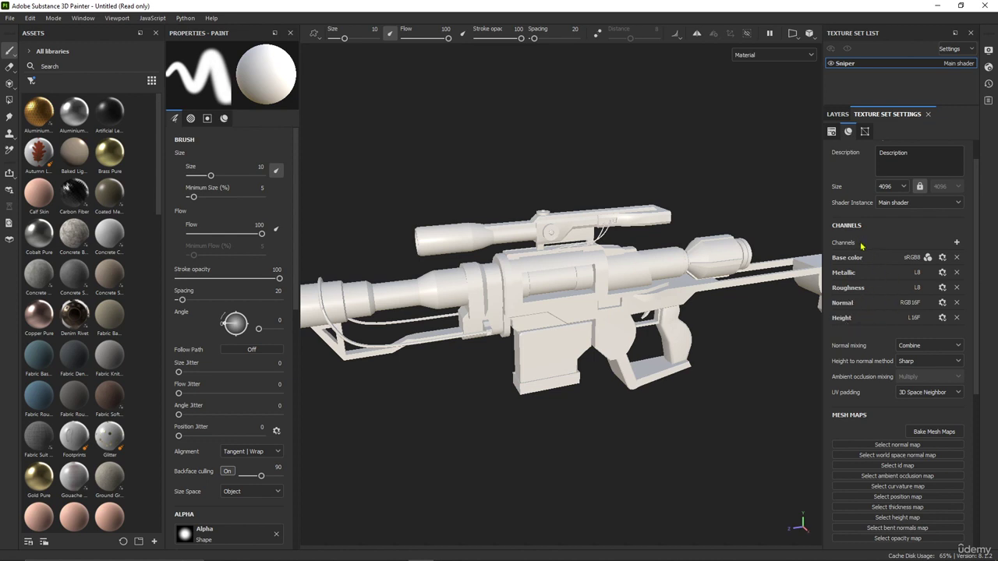
{"action": "left_click", "coordinate": [957, 242]}
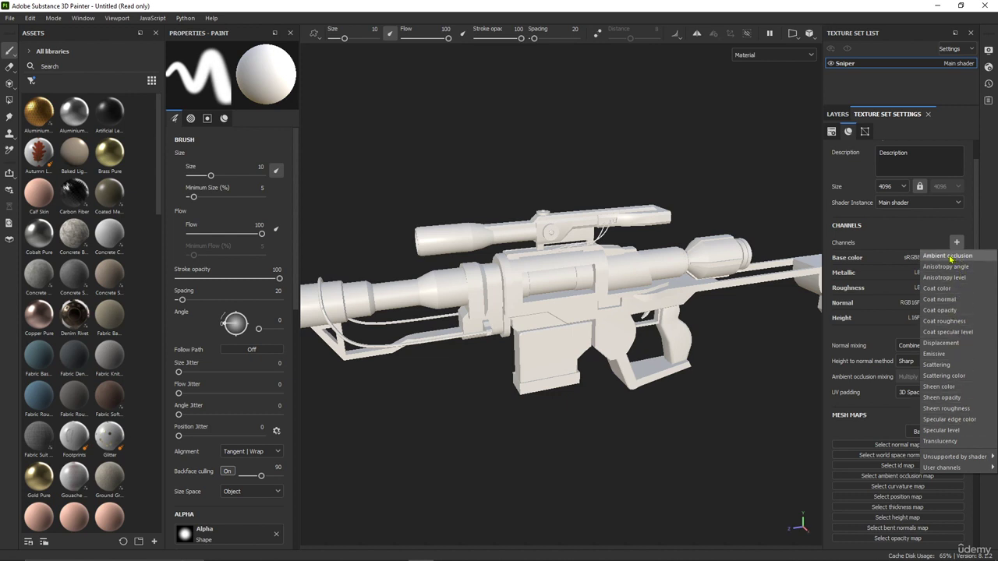
{"action": "left_click", "coordinate": [949, 257]}
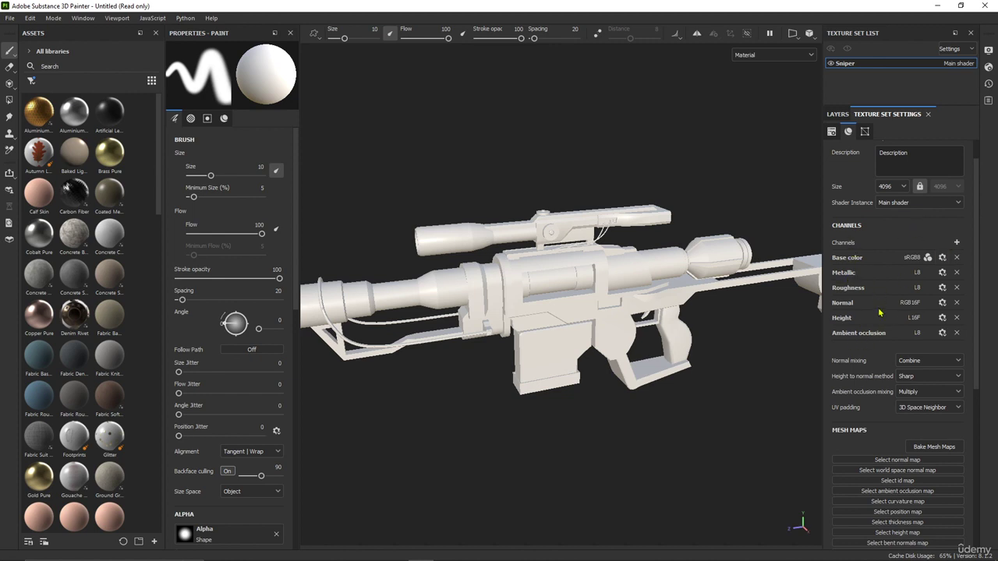
Set the mesh map baking output size to 4096 and browse for high definition meshes without loading one
{"action": "left_click", "coordinate": [934, 449]}
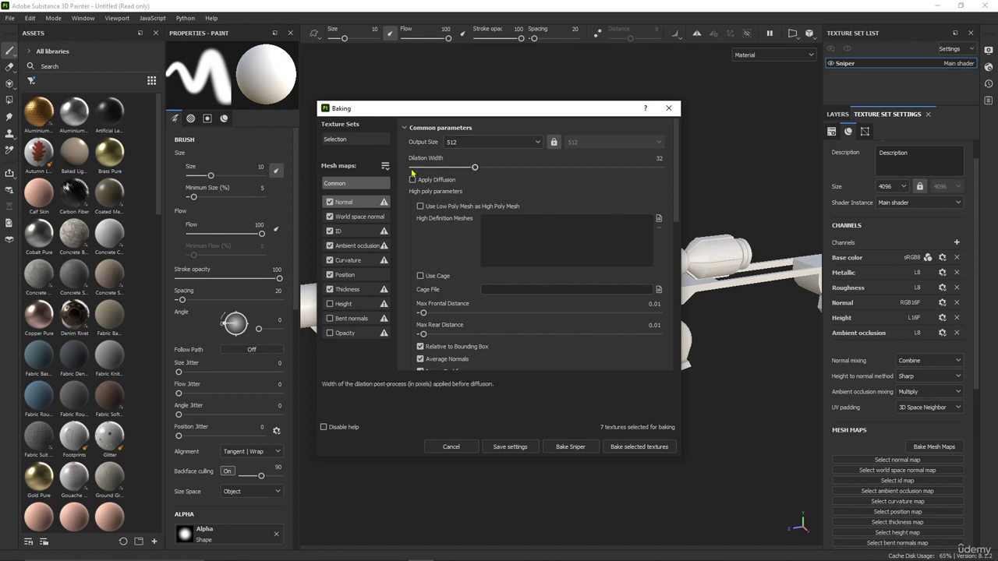
{"action": "left_click", "coordinate": [484, 143]}
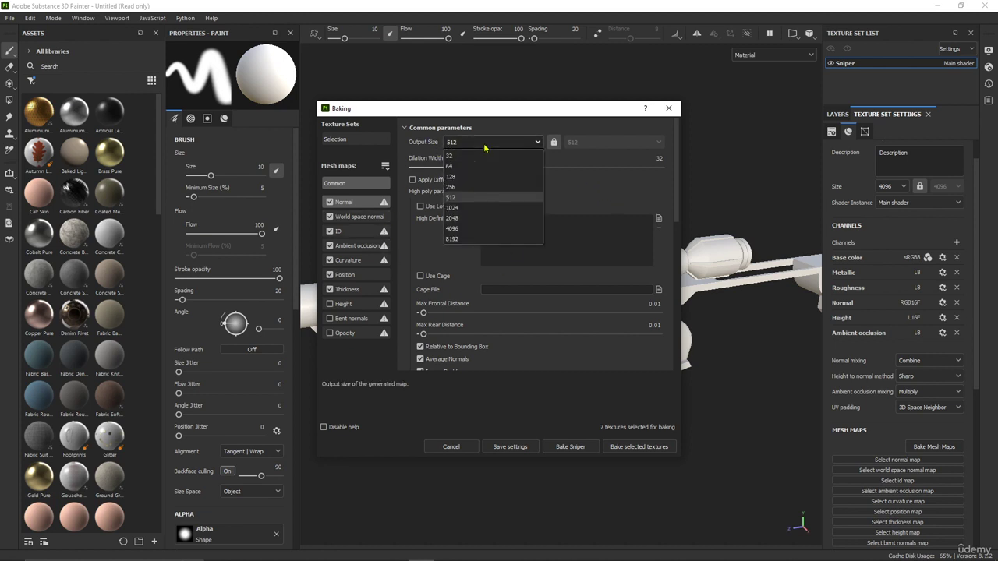
{"action": "left_click", "coordinate": [462, 230]}
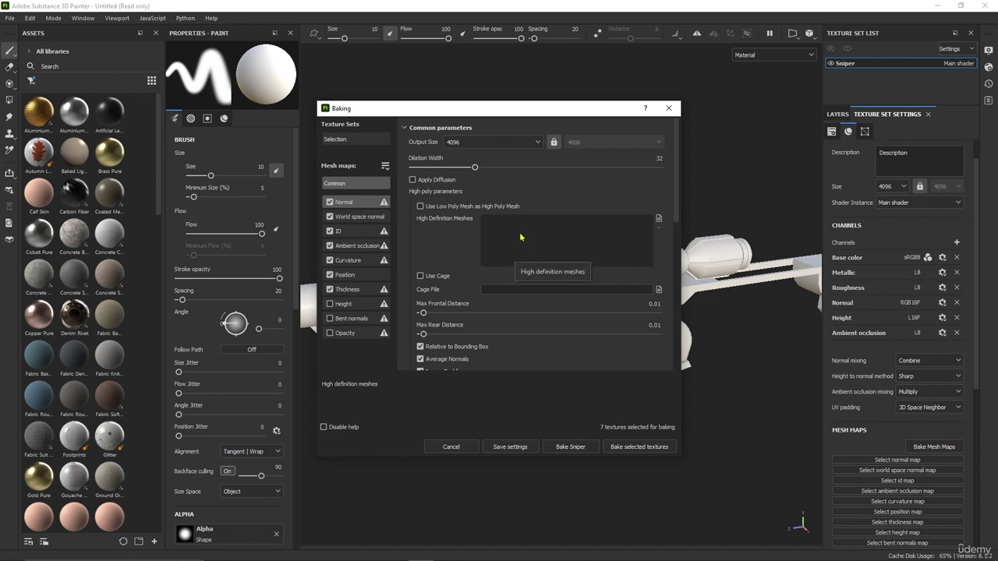
{"action": "left_click", "coordinate": [658, 219]}
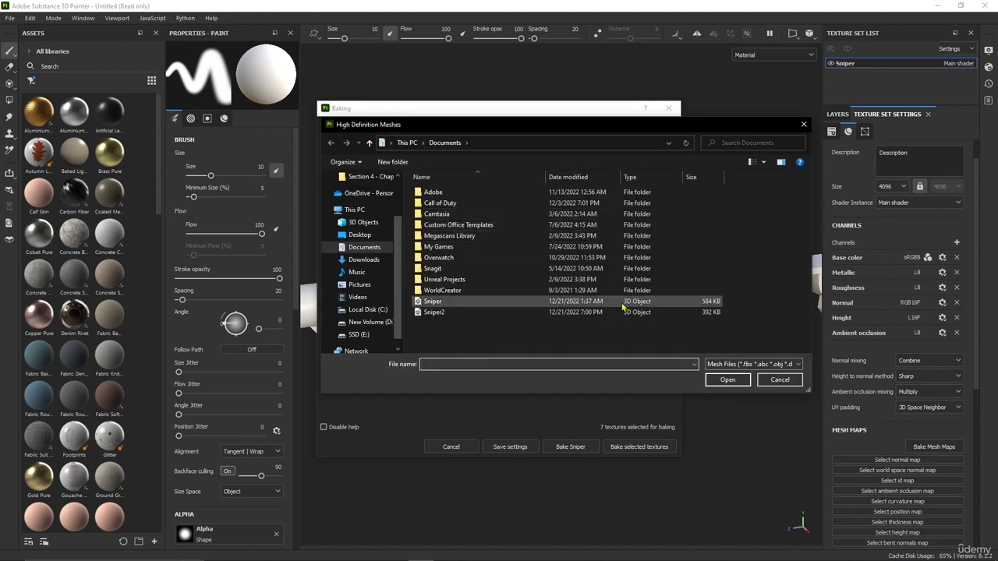
{"action": "left_click", "coordinate": [773, 384]}
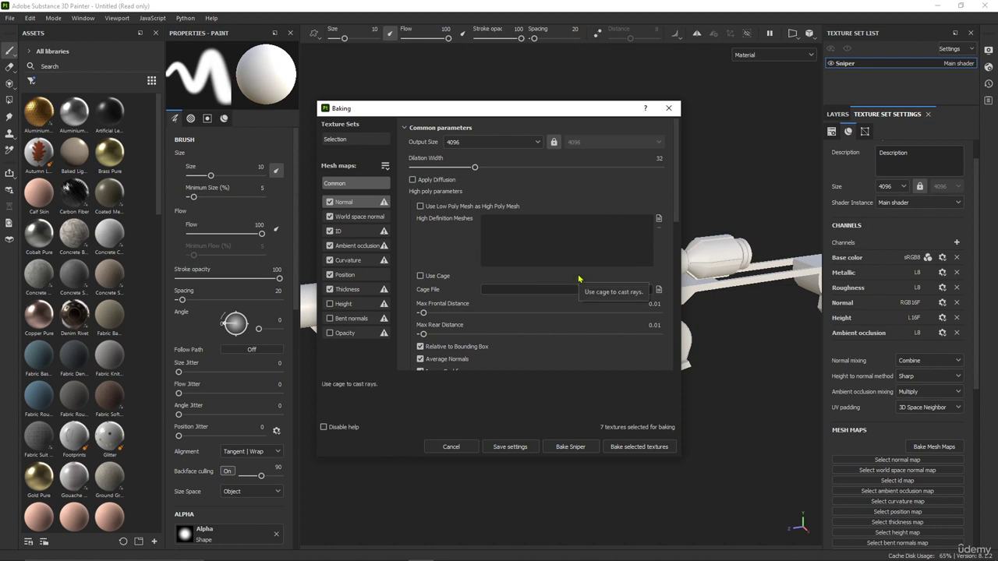
Review the common baking parameters and set the antialiasing to Subsampling 4x4
{"action": "scroll", "coordinate": [578, 278], "scroll_direction": "down", "scroll_amount": 1}
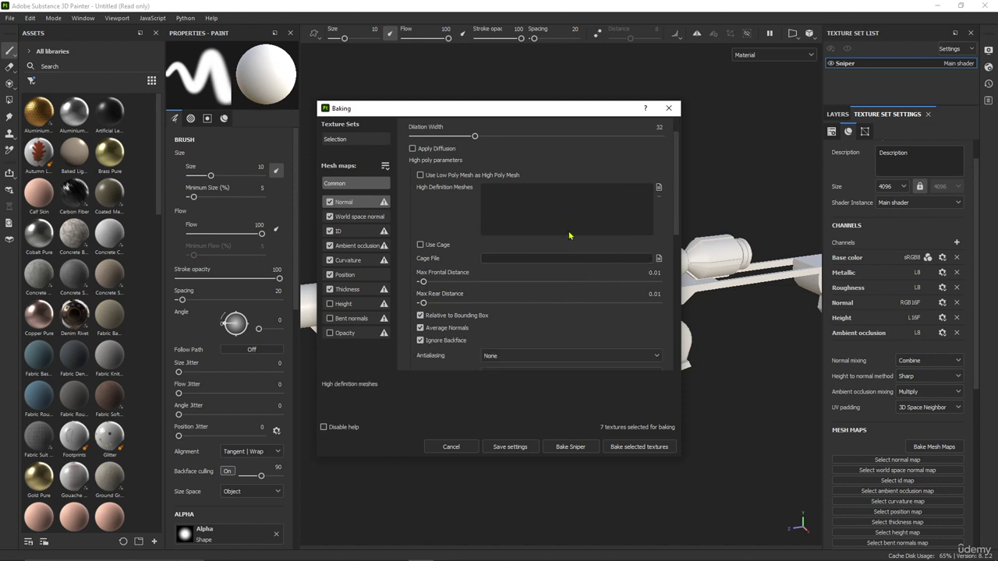
{"action": "scroll", "coordinate": [558, 245], "scroll_direction": "down", "scroll_amount": 1}
{"action": "scroll", "coordinate": [558, 245], "scroll_direction": "down", "scroll_amount": 1}
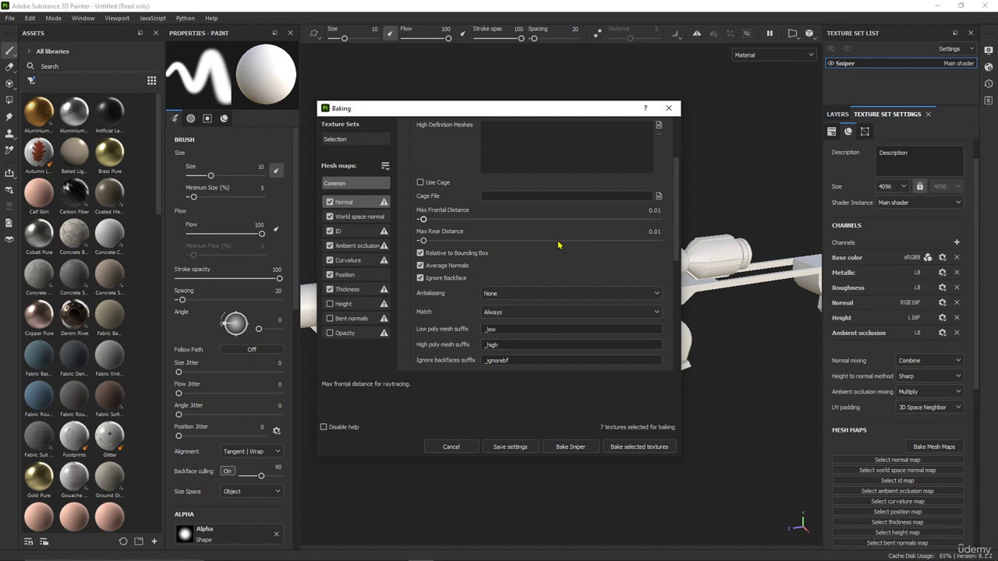
{"action": "scroll", "coordinate": [561, 242], "scroll_direction": "down", "scroll_amount": 1}
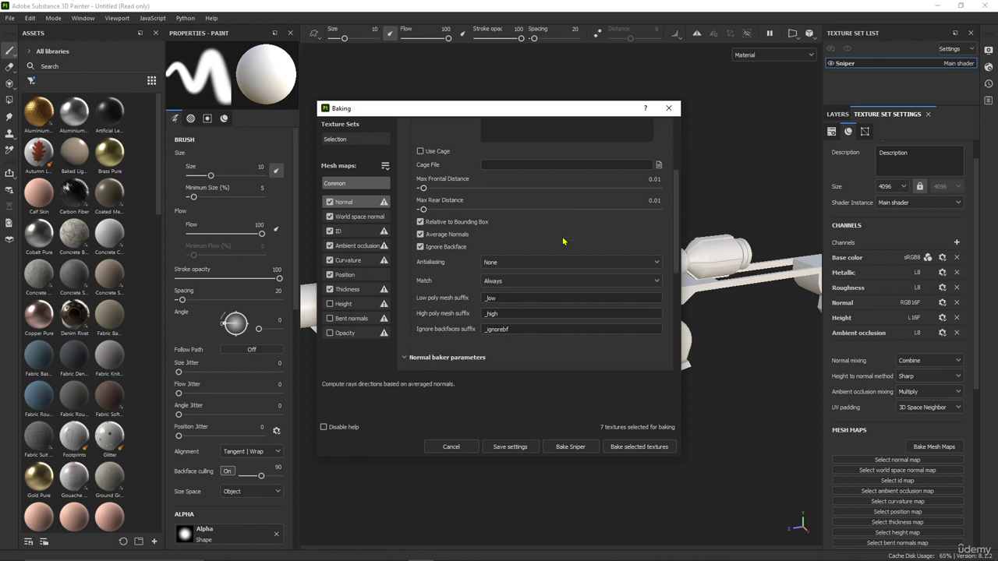
{"action": "scroll", "coordinate": [561, 242], "scroll_direction": "up", "scroll_amount": 1}
{"action": "scroll", "coordinate": [557, 242], "scroll_direction": "up", "scroll_amount": 3}
{"action": "scroll", "coordinate": [549, 254], "scroll_direction": "down", "scroll_amount": 5}
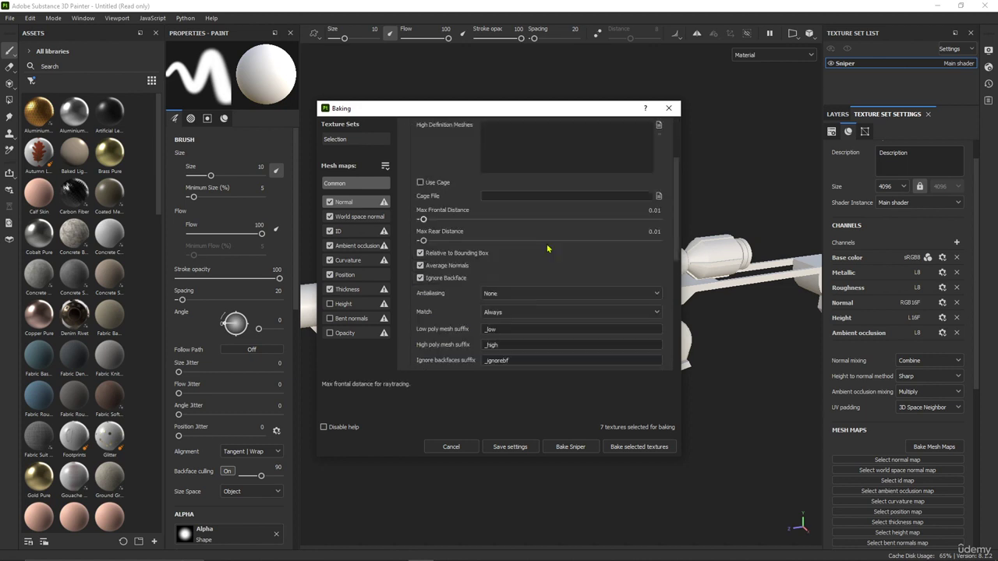
{"action": "scroll", "coordinate": [546, 257], "scroll_direction": "up", "scroll_amount": 5}
{"action": "scroll", "coordinate": [558, 271], "scroll_direction": "down", "scroll_amount": 3}
{"action": "left_click", "coordinate": [530, 293]}
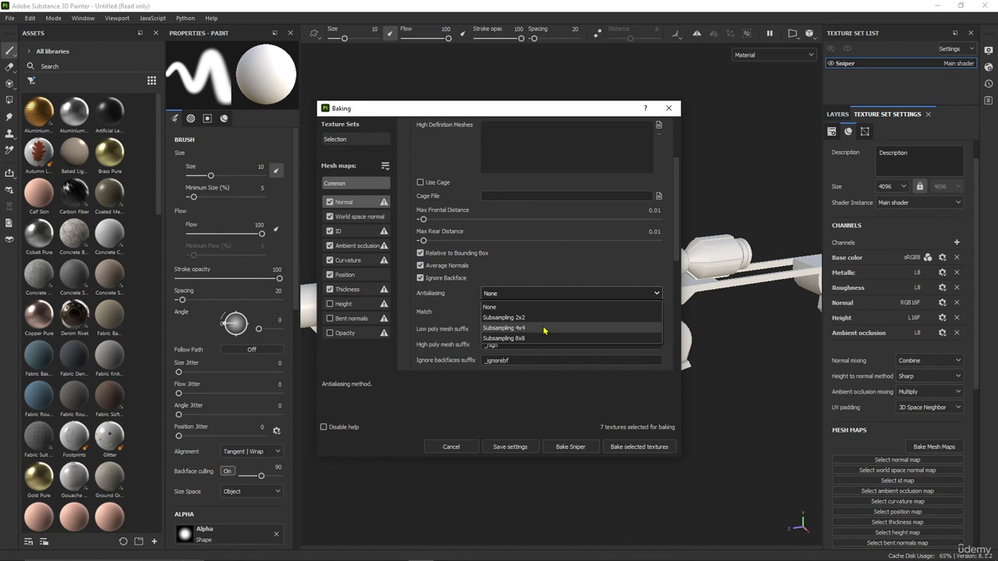
{"action": "left_click", "coordinate": [544, 329]}
{"action": "scroll", "coordinate": [553, 265], "scroll_direction": "up", "scroll_amount": 3}
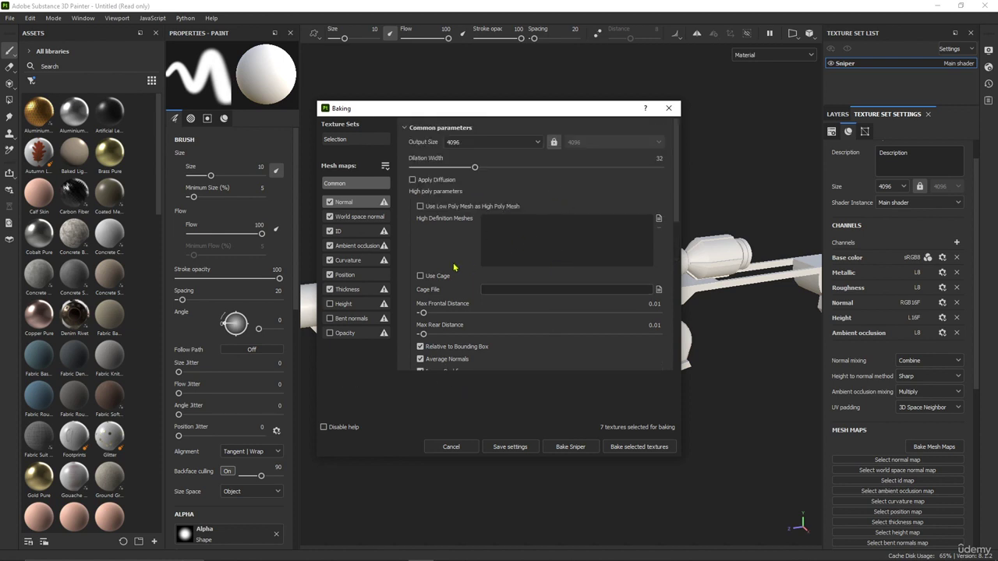
Set the ambient occlusion baker's secondary rays to 72 and return to the common baking parameters
{"action": "left_click", "coordinate": [355, 246]}
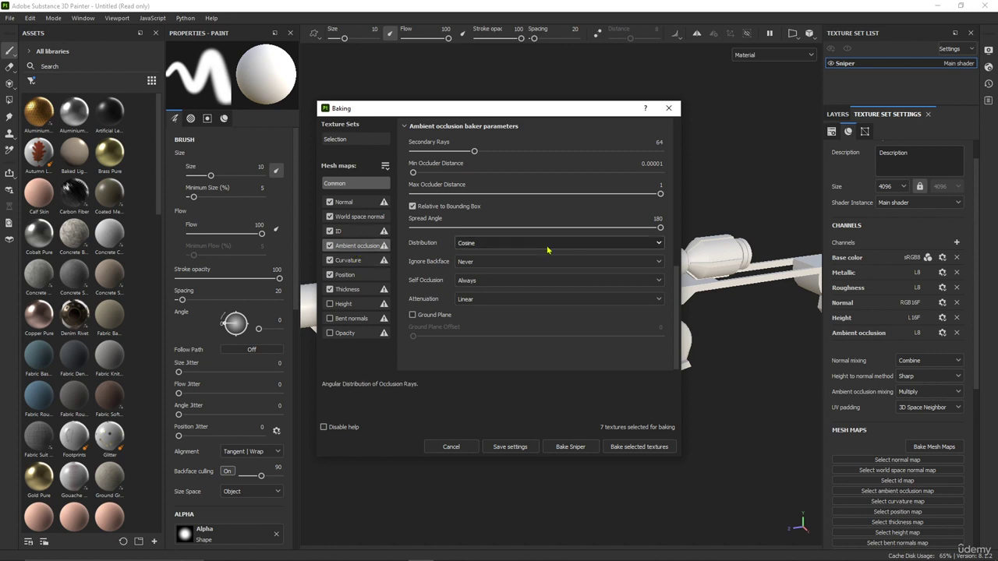
{"action": "scroll", "coordinate": [546, 252], "scroll_direction": "up", "scroll_amount": 2}
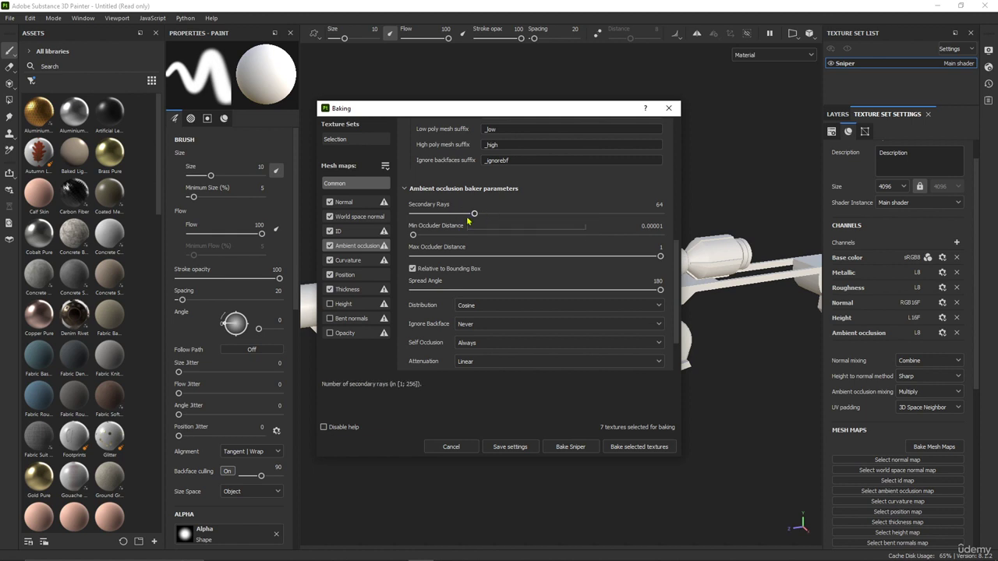
{"action": "mouse_move", "coordinate": [474, 214]}
{"action": "left_mouse_down"}
{"action": "mouse_move", "coordinate": [536, 215]}
{"action": "mouse_move", "coordinate": [483, 218]}
{"action": "left_mouse_up"}
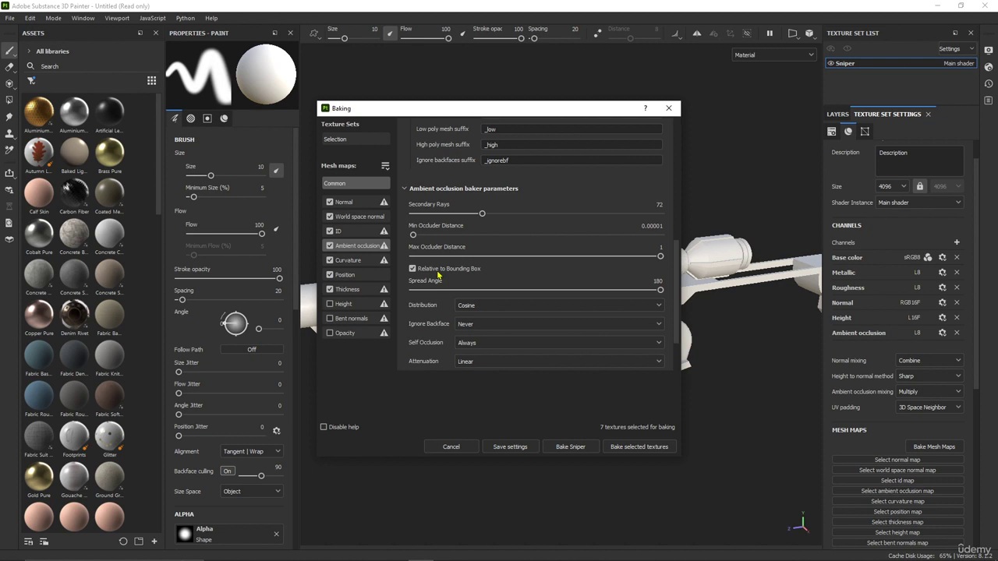
{"action": "left_click", "coordinate": [344, 187]}
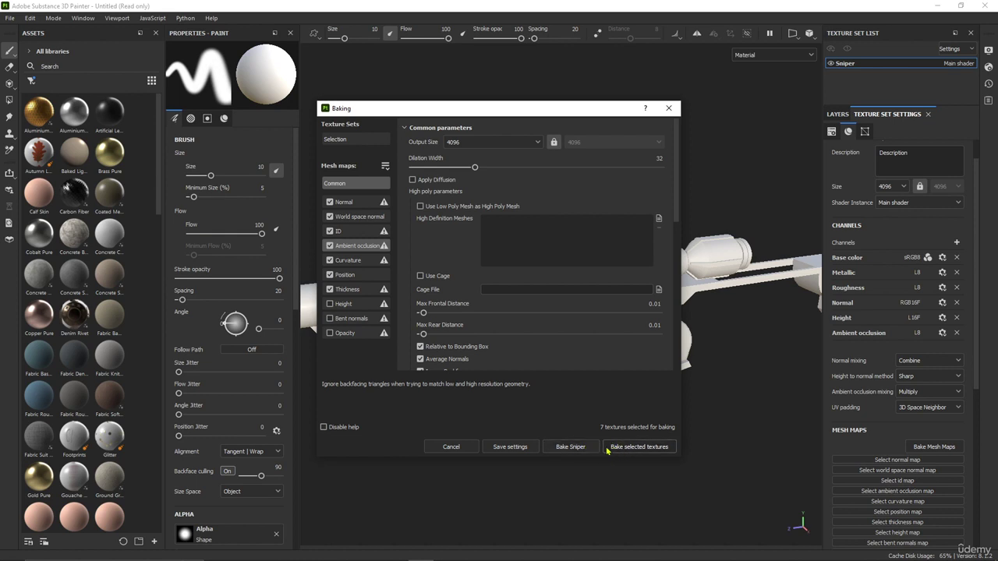
Bake the seven selected mesh maps for the Sniper texture set and inspect the shading on the whole rifle
{"action": "left_click", "coordinate": [640, 446]}
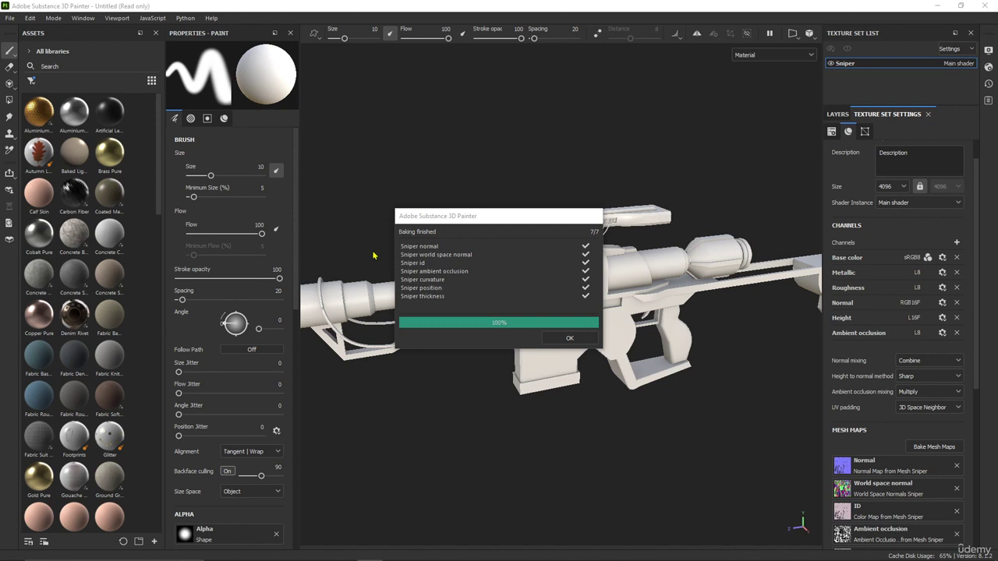
{"action": "left_click", "coordinate": [568, 338]}
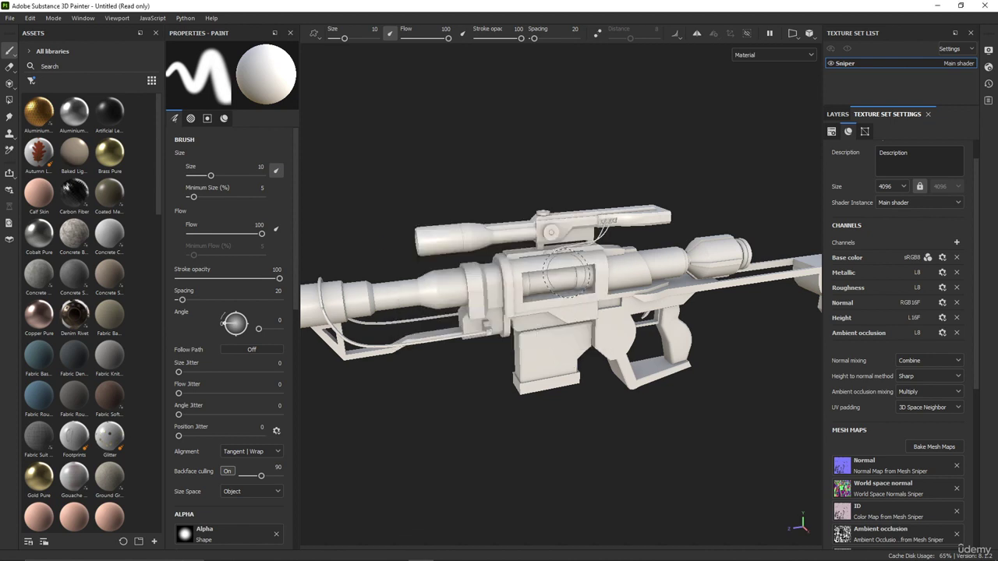
{"action": "scroll", "coordinate": [497, 399], "scroll_direction": "up", "scroll_amount": 3}
{"action": "mouse_move", "coordinate": [498, 399]}
{"action": "left_mouse_down", "text": "alt"}
{"action": "mouse_move", "coordinate": [631, 397]}
{"action": "mouse_move", "coordinate": [520, 374]}
{"action": "mouse_move", "coordinate": [627, 388]}
{"action": "mouse_move", "coordinate": [466, 378]}
{"action": "mouse_move", "coordinate": [744, 371]}
{"action": "mouse_move", "coordinate": [550, 356]}
{"action": "mouse_move", "coordinate": [804, 167]}
{"action": "left_mouse_up", "text": "alt"}
{"action": "mouse_move", "coordinate": [565, 353]}
{"action": "left_mouse_down", "text": "alt"}
{"action": "mouse_move", "coordinate": [508, 290]}
{"action": "mouse_move", "coordinate": [590, 338]}
{"action": "mouse_move", "coordinate": [499, 312]}
{"action": "mouse_move", "coordinate": [678, 242]}
{"action": "left_mouse_up", "text": "alt"}
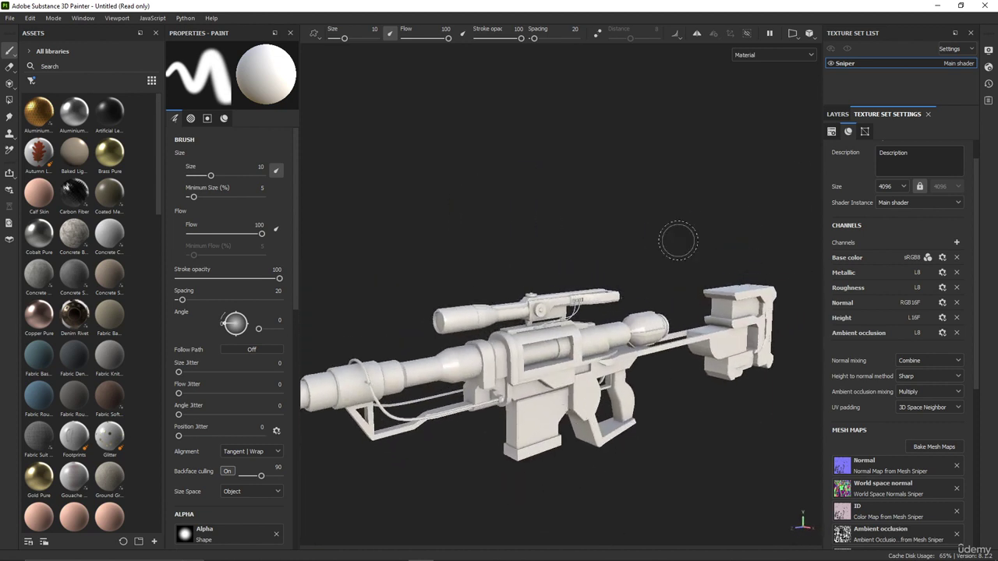
Show the texture set's layer stack and examine the rifle's receiver and scope up close
{"action": "left_click", "coordinate": [837, 116]}
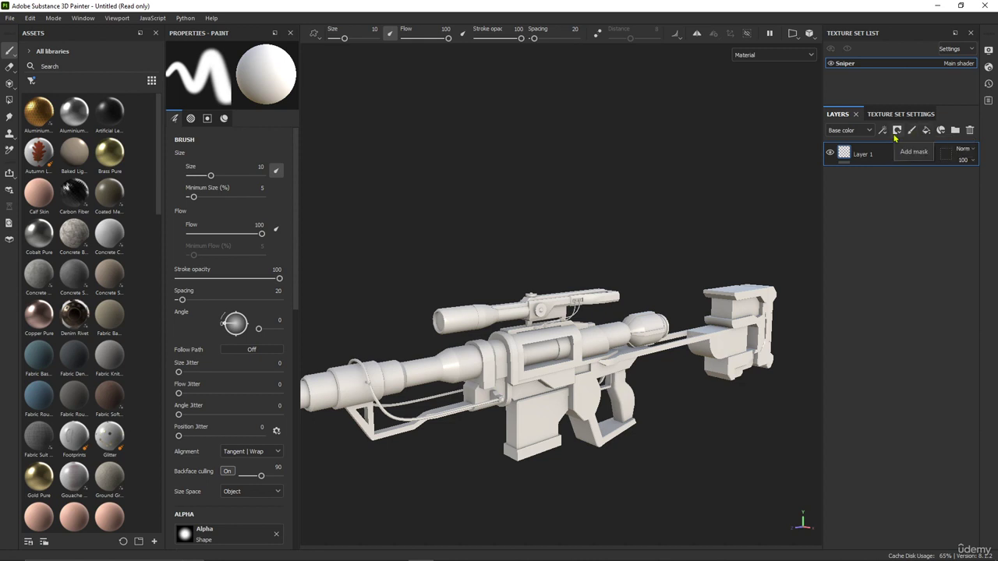
{"action": "mouse_move", "coordinate": [484, 275]}
{"action": "left_mouse_down", "text": "alt"}
{"action": "mouse_move", "coordinate": [495, 254]}
{"action": "mouse_move", "coordinate": [544, 250]}
{"action": "mouse_move", "coordinate": [480, 295]}
{"action": "left_mouse_up", "text": "alt"}
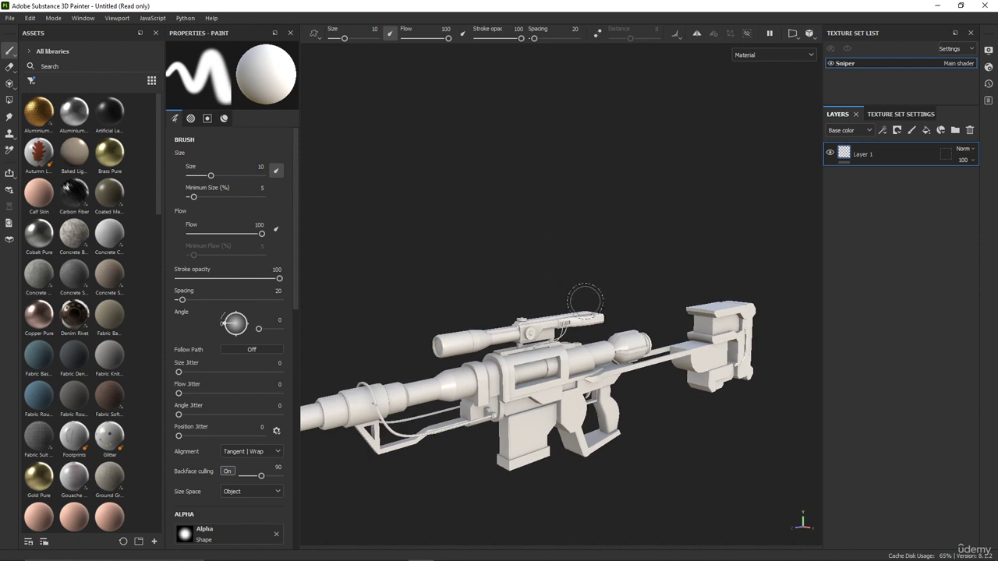
{"action": "middle_click_drag", "start_coordinate": [585, 302], "coordinate": [561, 312], "text": "alt"}
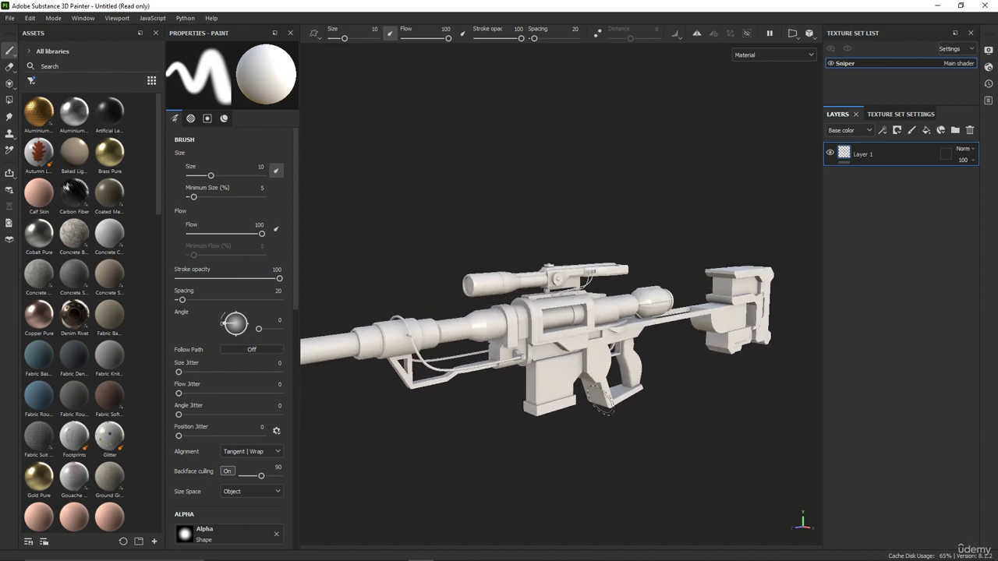
{"action": "scroll", "coordinate": [595, 399], "scroll_direction": "up", "scroll_amount": 2}
{"action": "scroll", "coordinate": [594, 399], "scroll_direction": "up", "scroll_amount": 2}
{"action": "middle_click_drag", "start_coordinate": [584, 328], "coordinate": [574, 351], "text": "alt"}
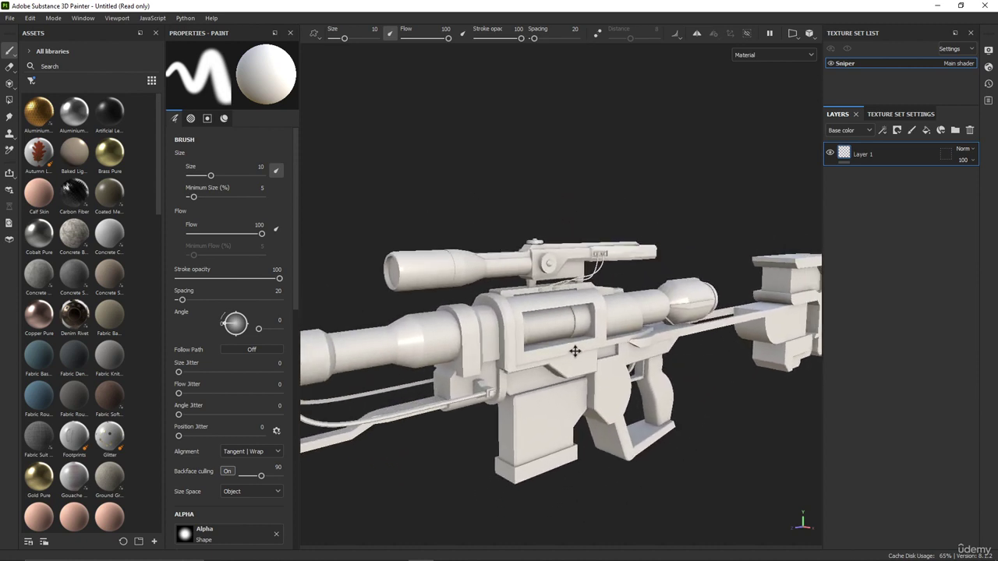